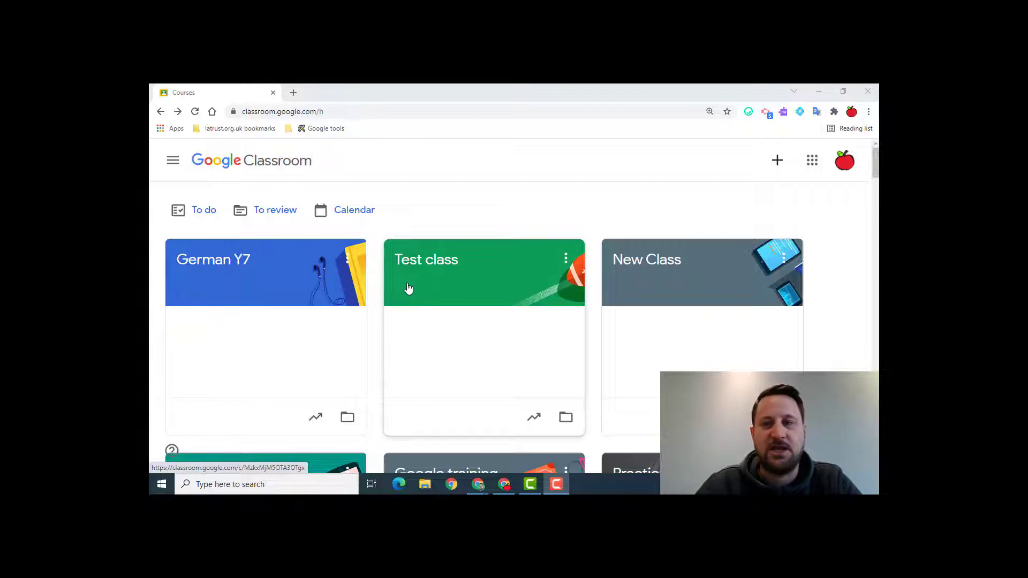
# - Create the class 'Google Classroom Updates' with section 'November 2021' and land on its stream
pyautogui.click(778, 166)
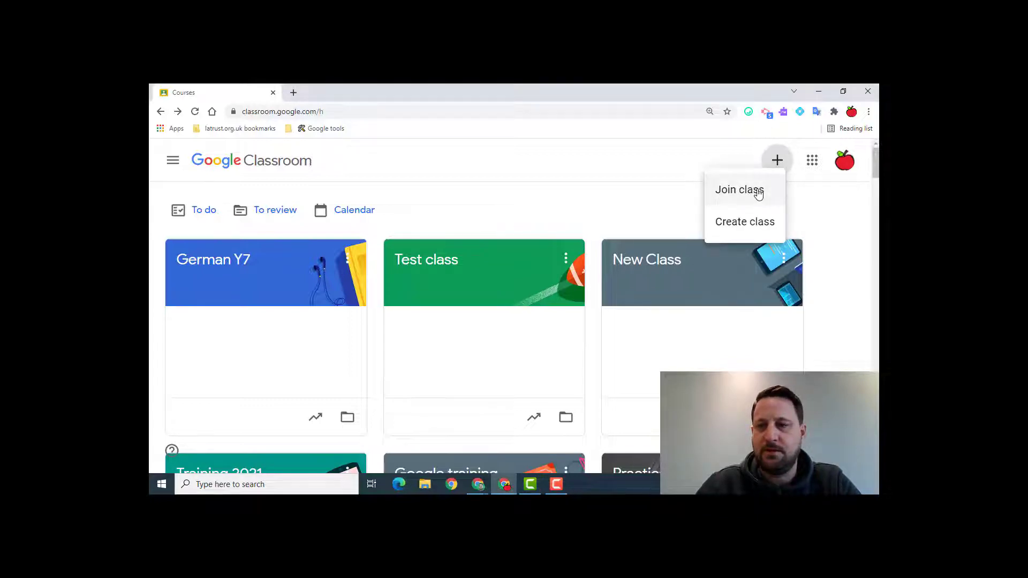
pyautogui.click(745, 222)
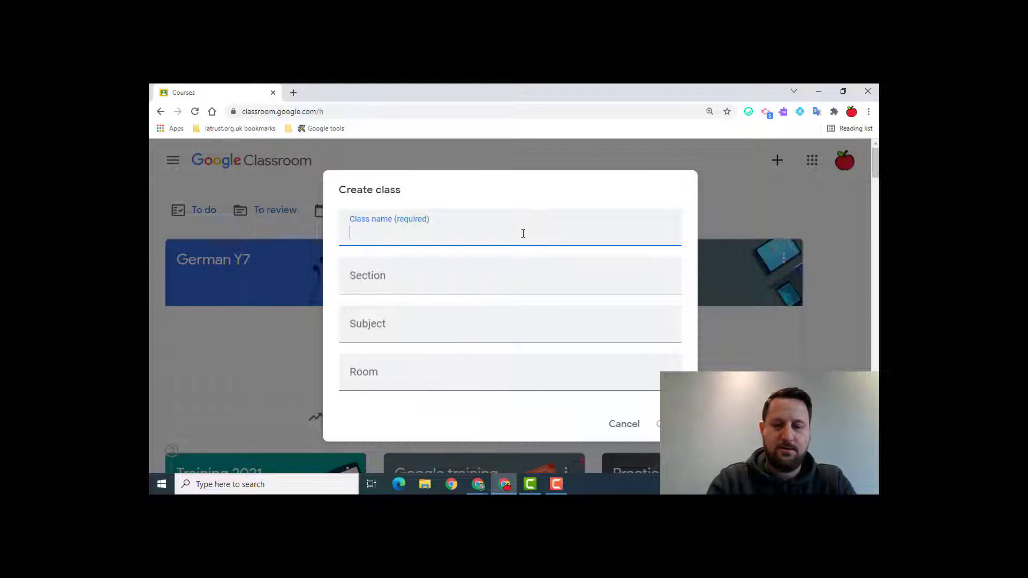
pyautogui.write('Google Classroom Updates')
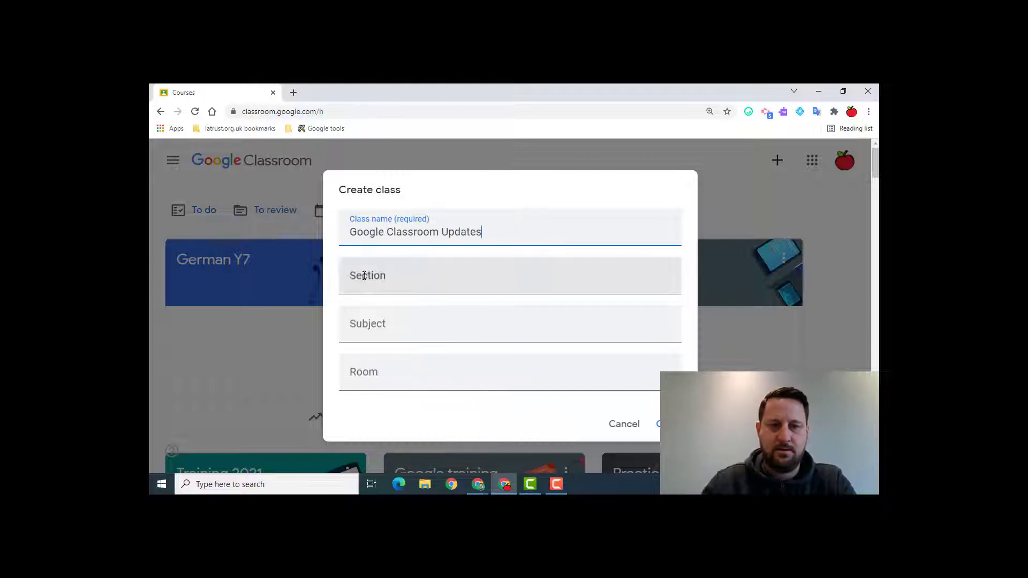
pyautogui.click(364, 276)
pyautogui.write('November 2021')
pyautogui.click(668, 423)
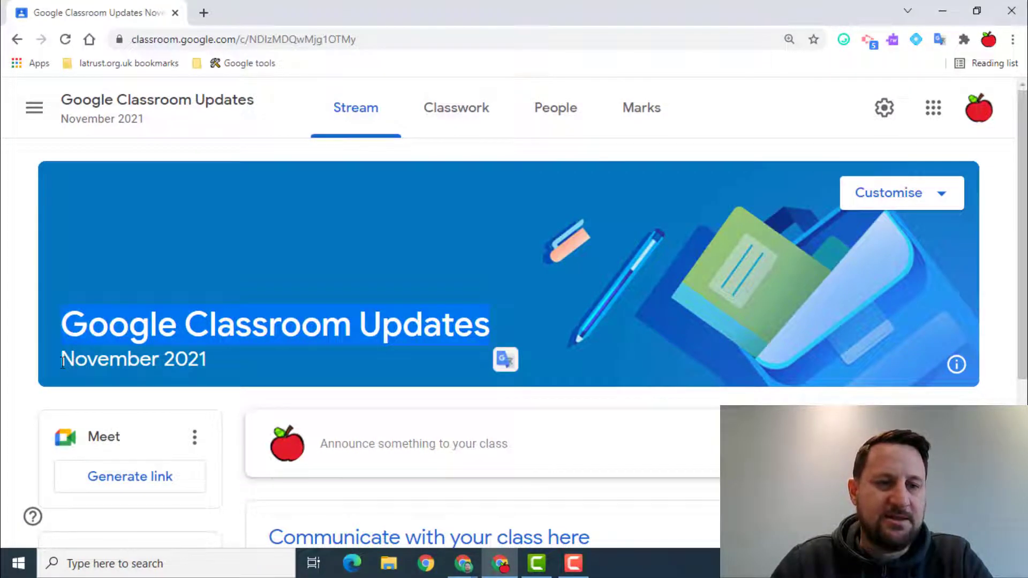
# - Preview the built-in banner theme gallery without choosing one, then return to the Customise menu
pyautogui.moveTo(62, 361); pyautogui.dragTo(207, 359)
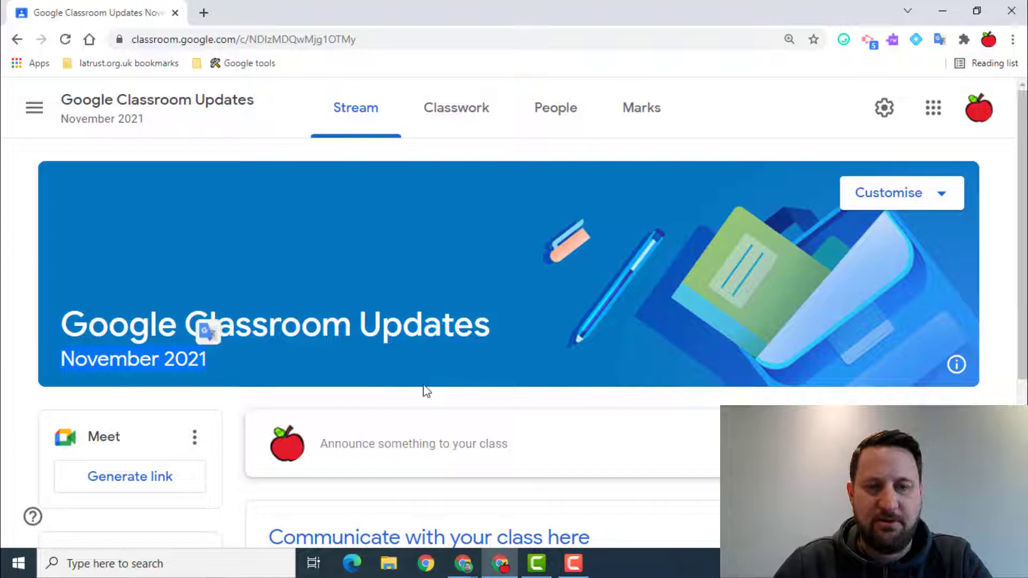
pyautogui.click(546, 361)
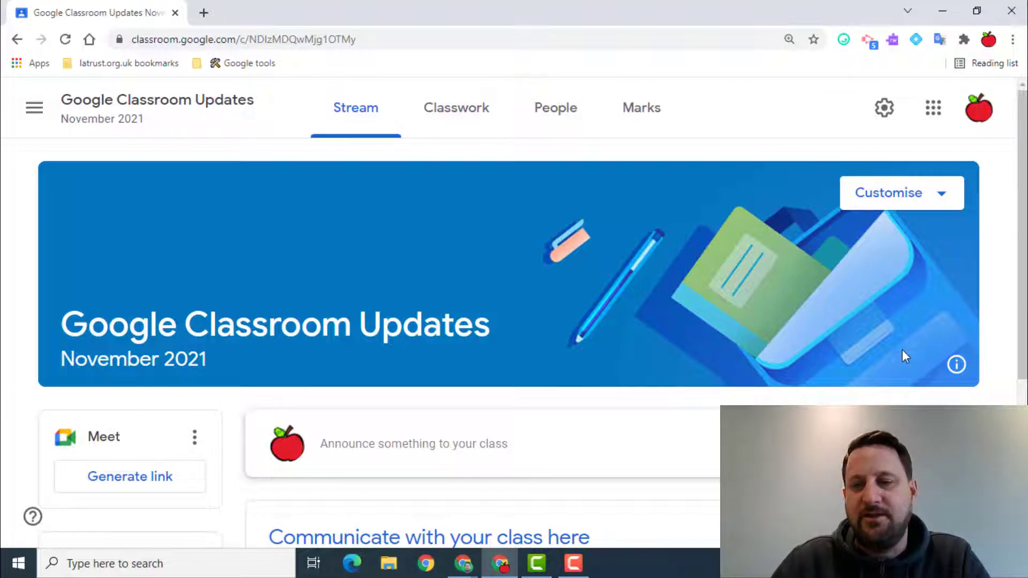
pyautogui.click(901, 197)
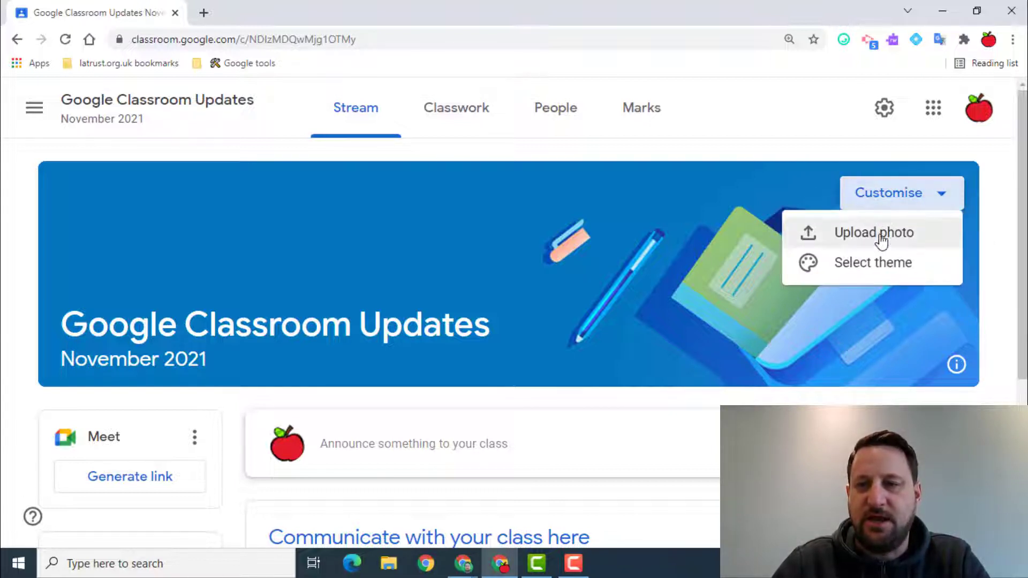
pyautogui.click(880, 269)
pyautogui.scroll(-2, 571, 349)
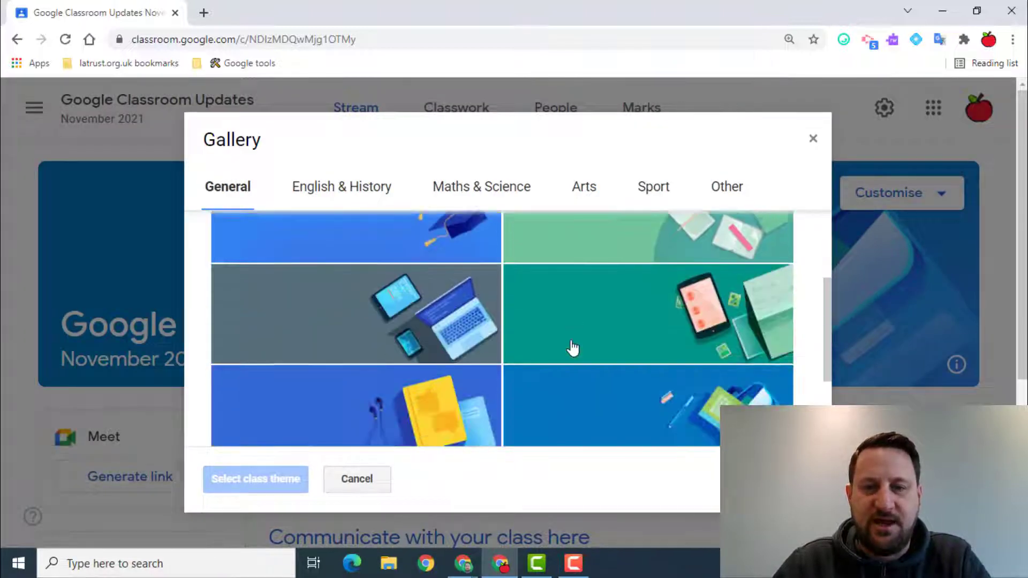
pyautogui.scroll(-2, 569, 359)
pyautogui.click(355, 482)
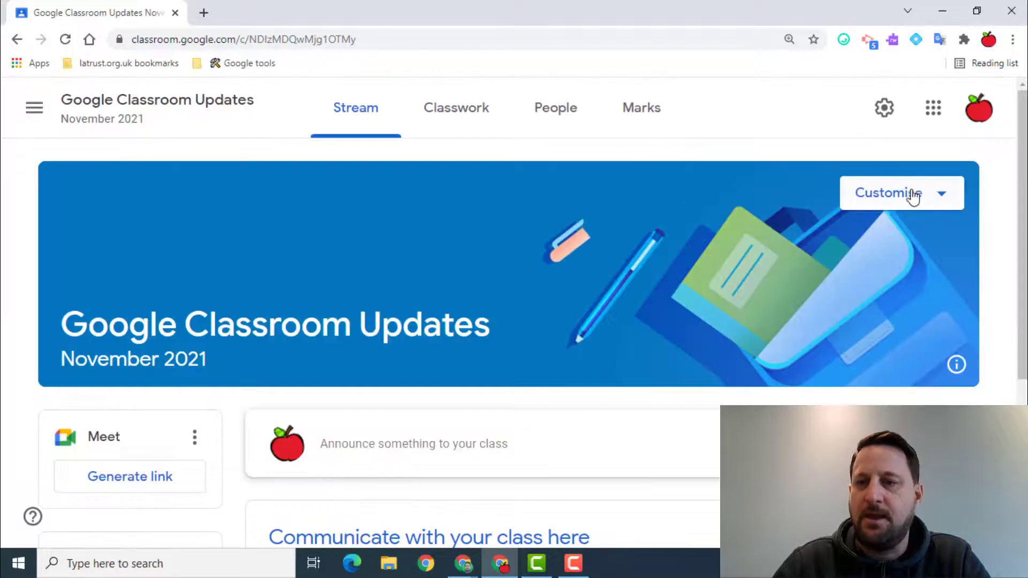
pyautogui.click(908, 196)
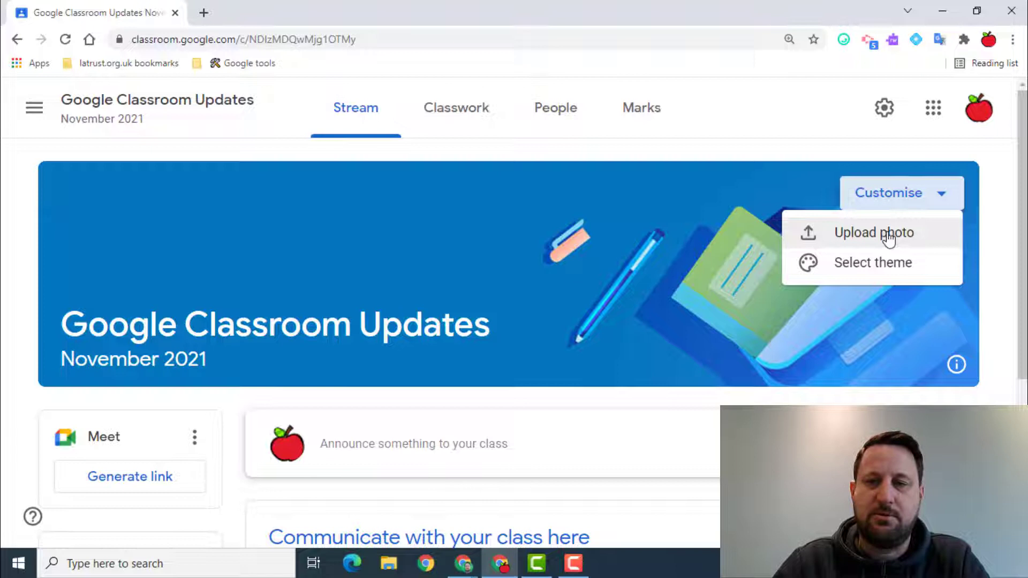
# - Upload 'Google background.jpg', widen the crop to the image edges and apply it as the class banner
pyautogui.click(888, 239)
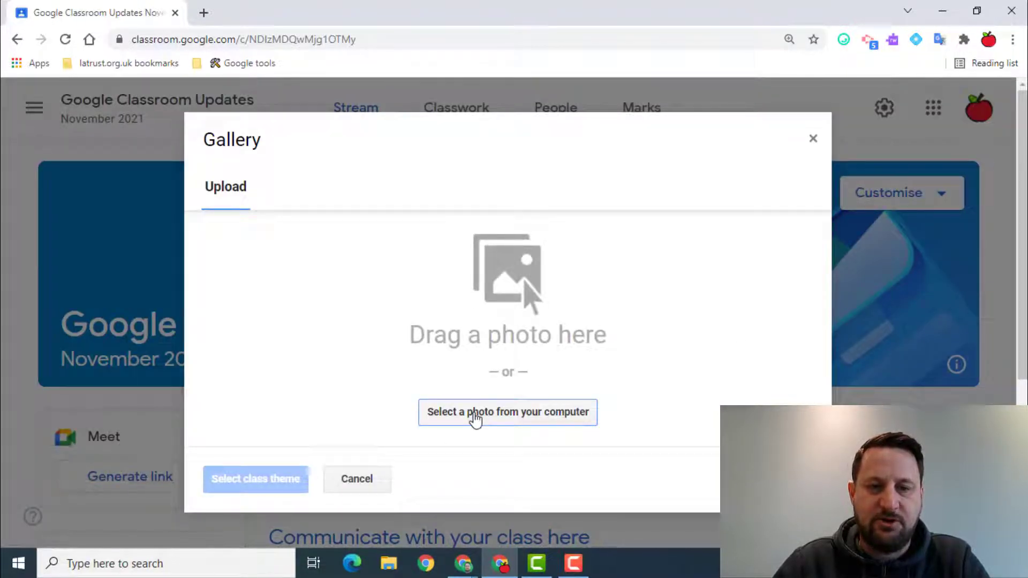
pyautogui.click(475, 417)
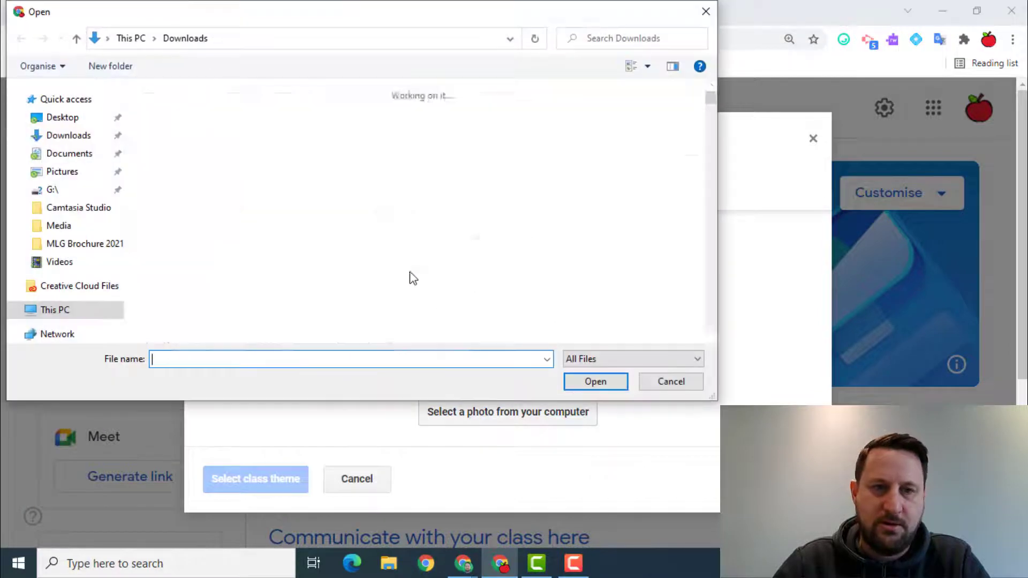
pyautogui.doubleClick(184, 119)
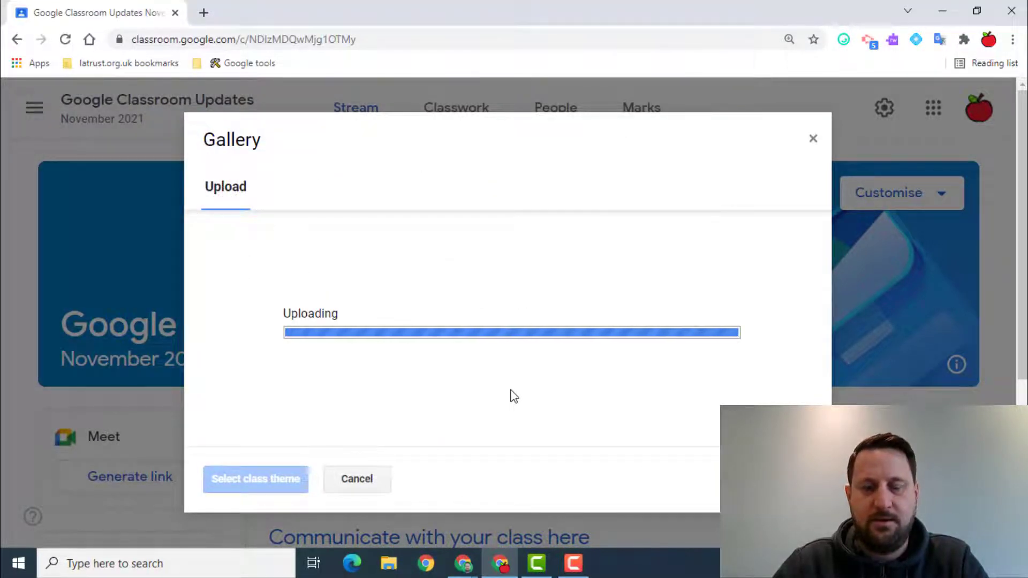
pyautogui.moveTo(596, 323); pyautogui.dragTo(659, 291)
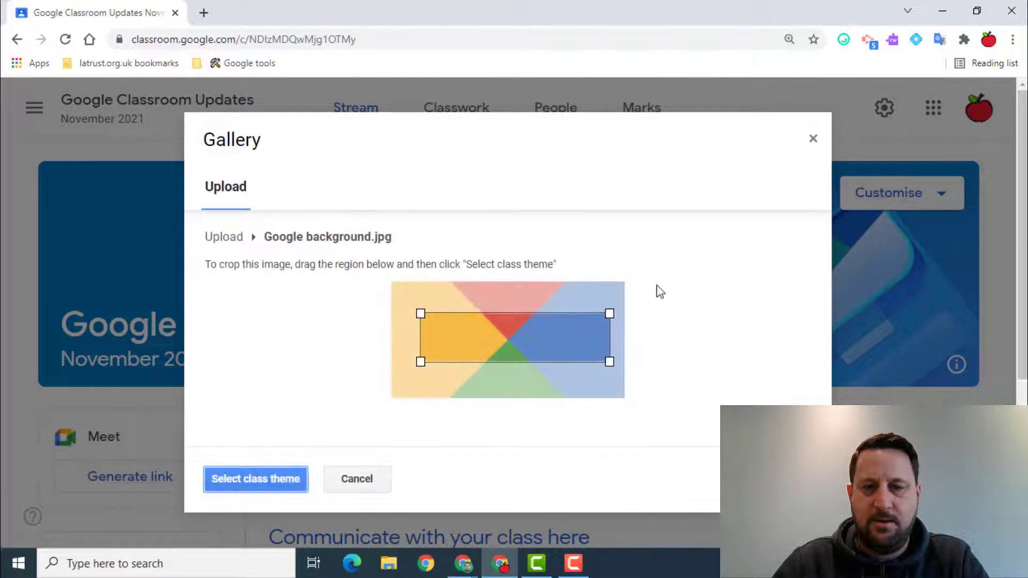
pyautogui.moveTo(412, 367); pyautogui.dragTo(312, 503)
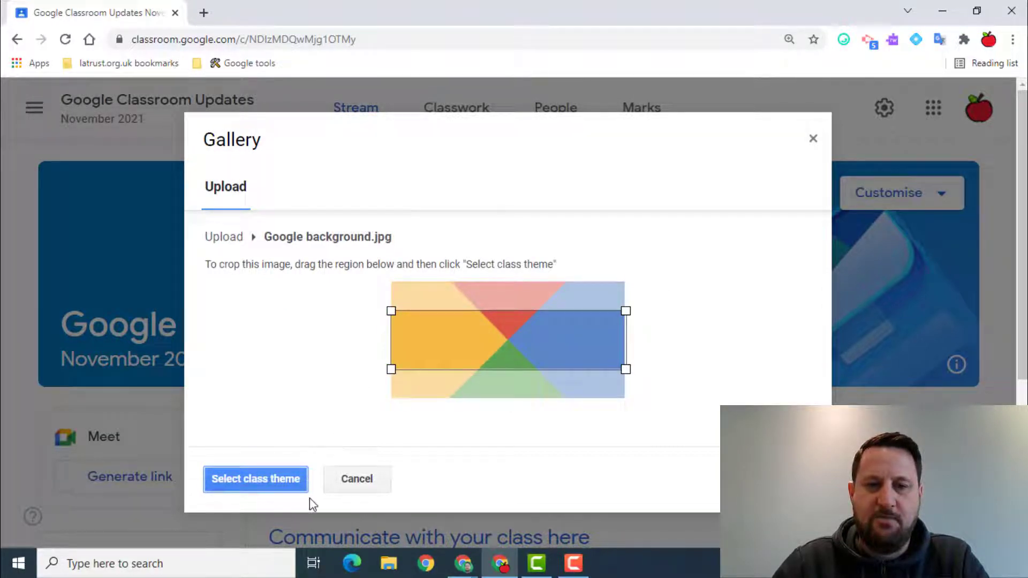
pyautogui.click(256, 479)
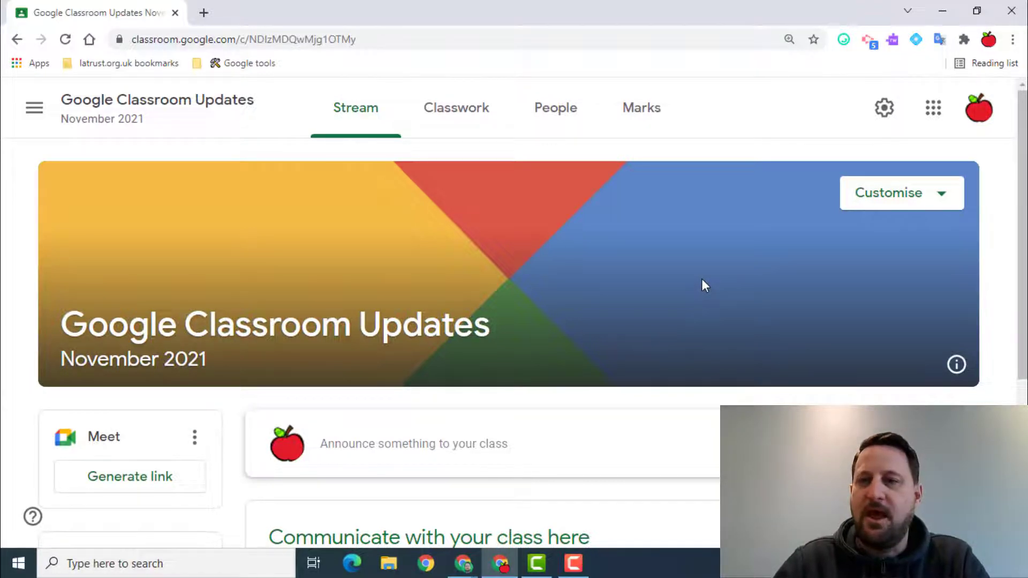
pyautogui.scroll(-2, 701, 285)
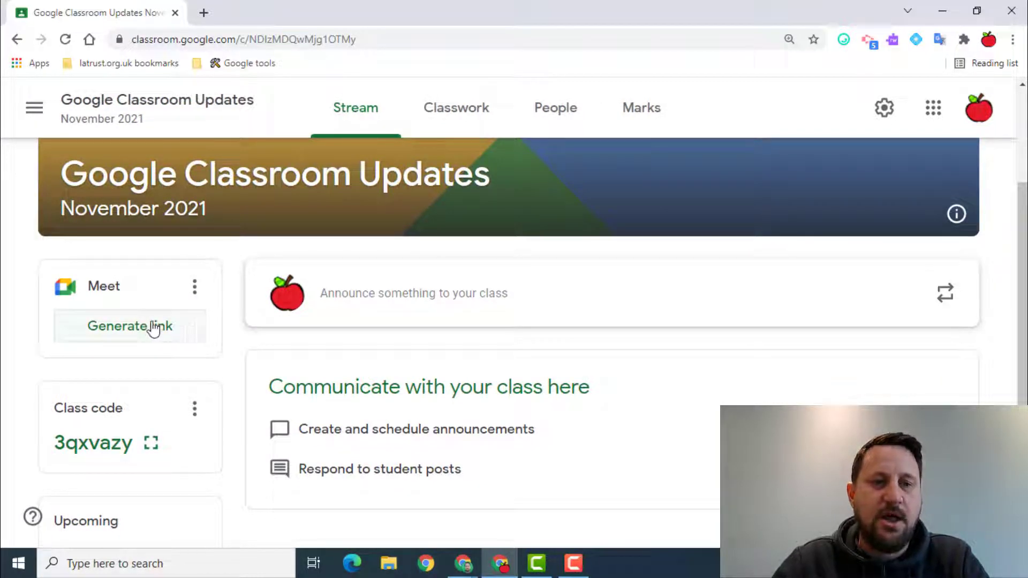
# - Generate a Meet link for the class and save the Meet settings
pyautogui.click(196, 289)
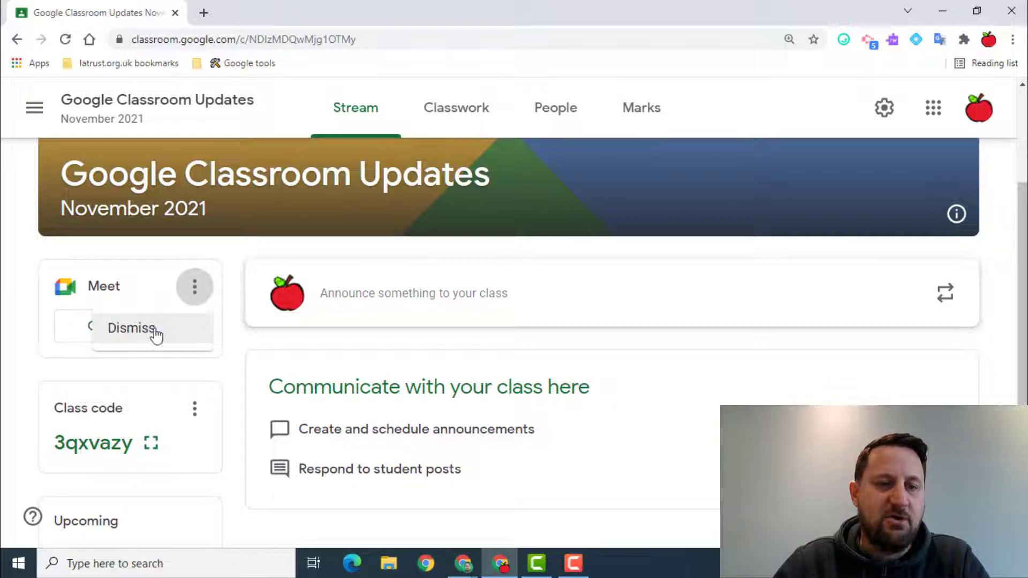
pyautogui.click(137, 307)
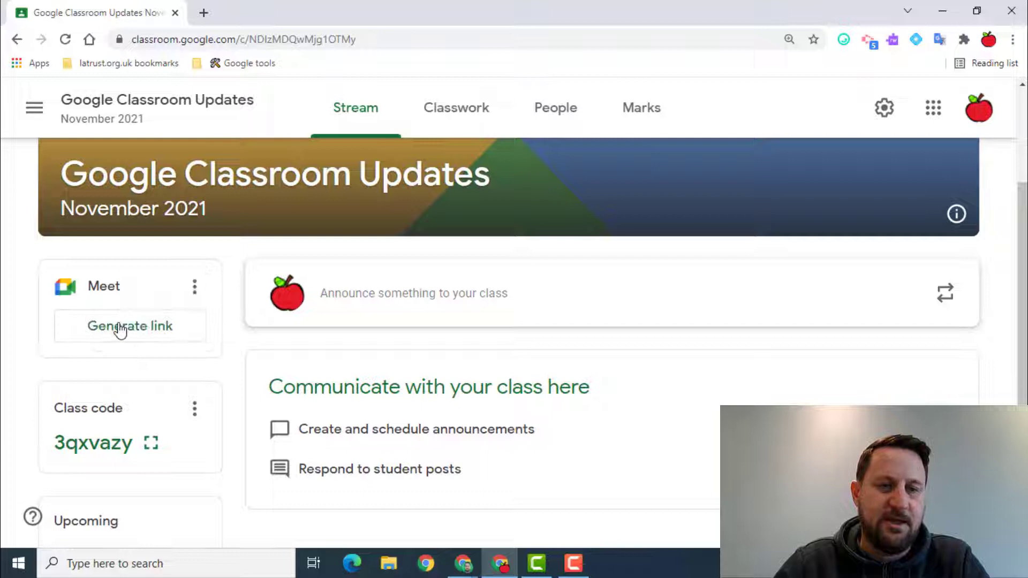
pyautogui.click(119, 329)
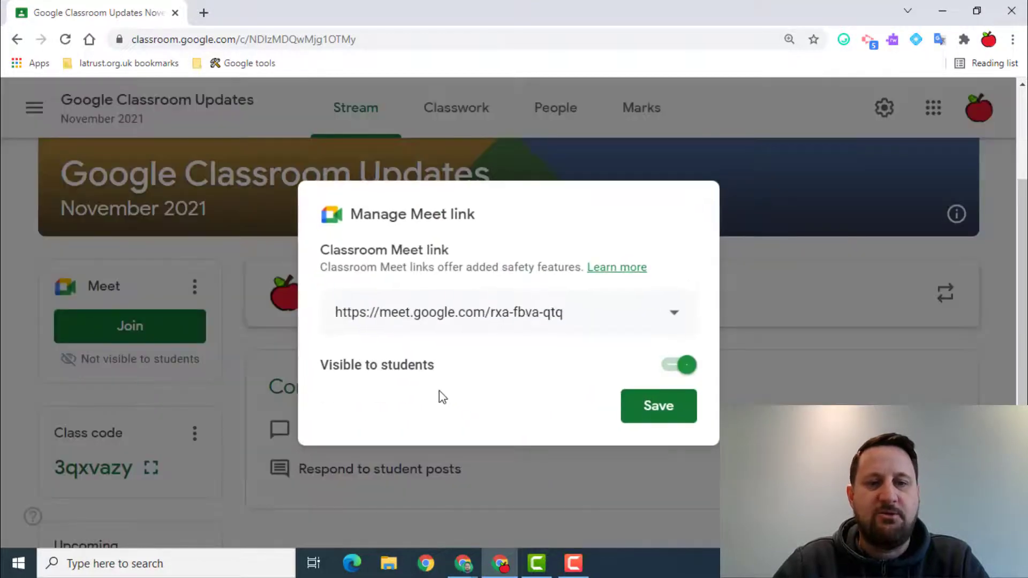
pyautogui.click(658, 408)
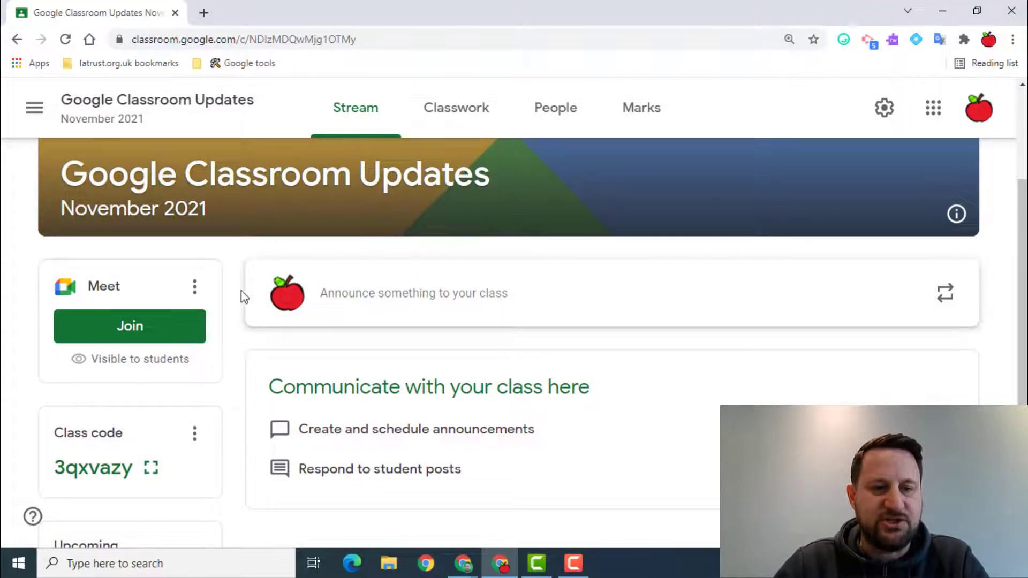
# - In Manage, switch off 'Visible to students' for the Meet link and confirm
pyautogui.click(194, 287)
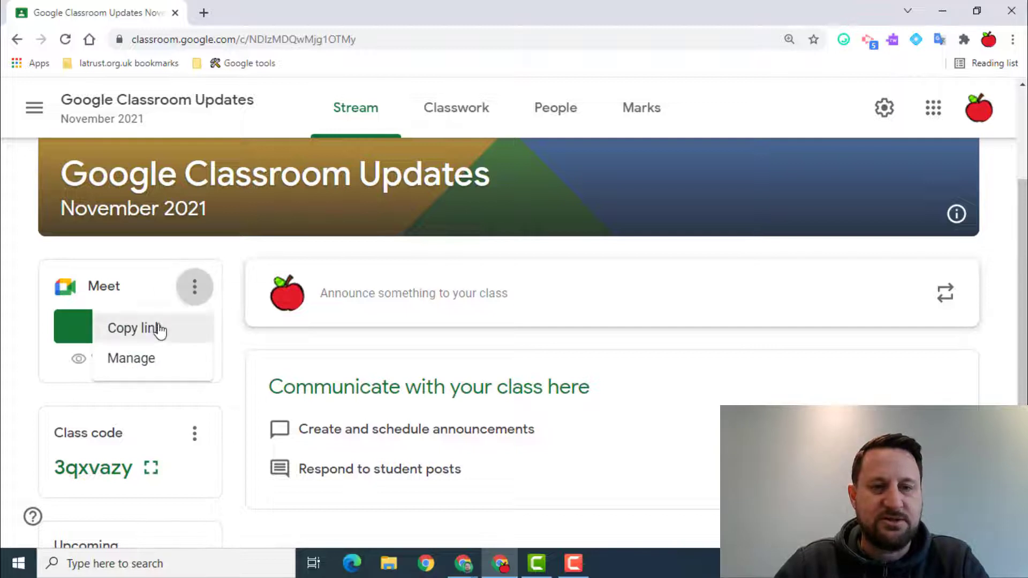
pyautogui.click(159, 362)
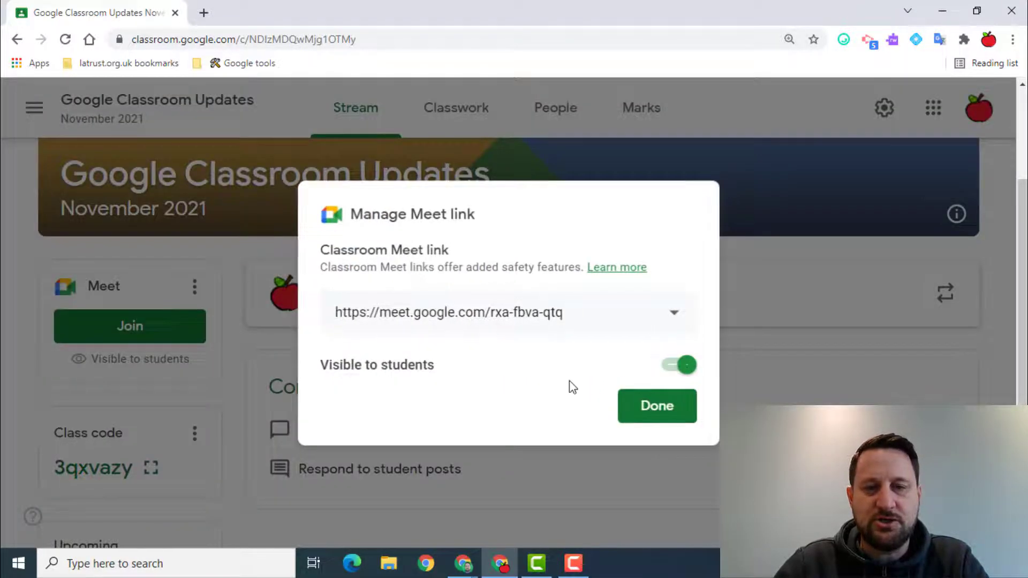
pyautogui.click(668, 372)
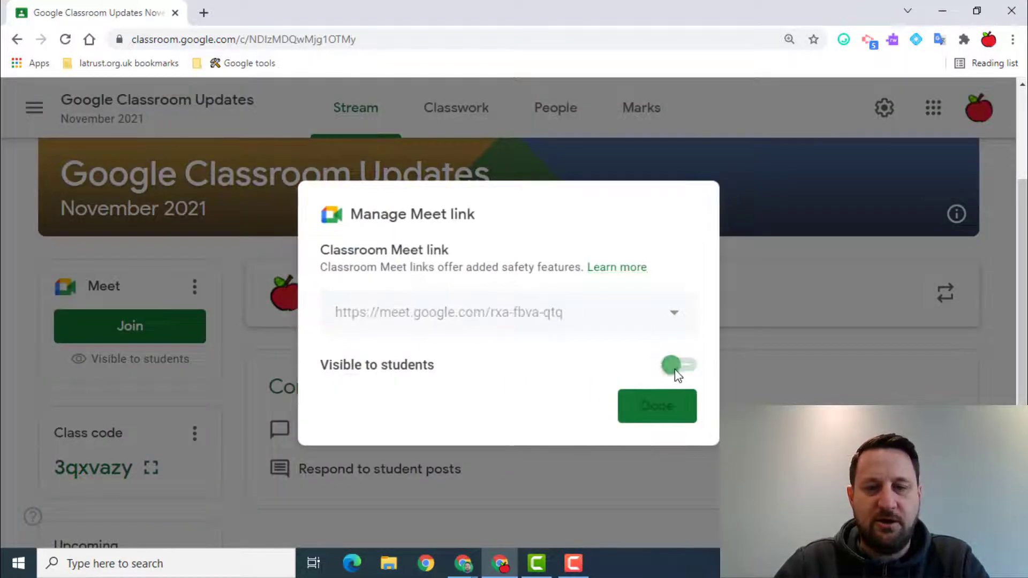
pyautogui.click(657, 406)
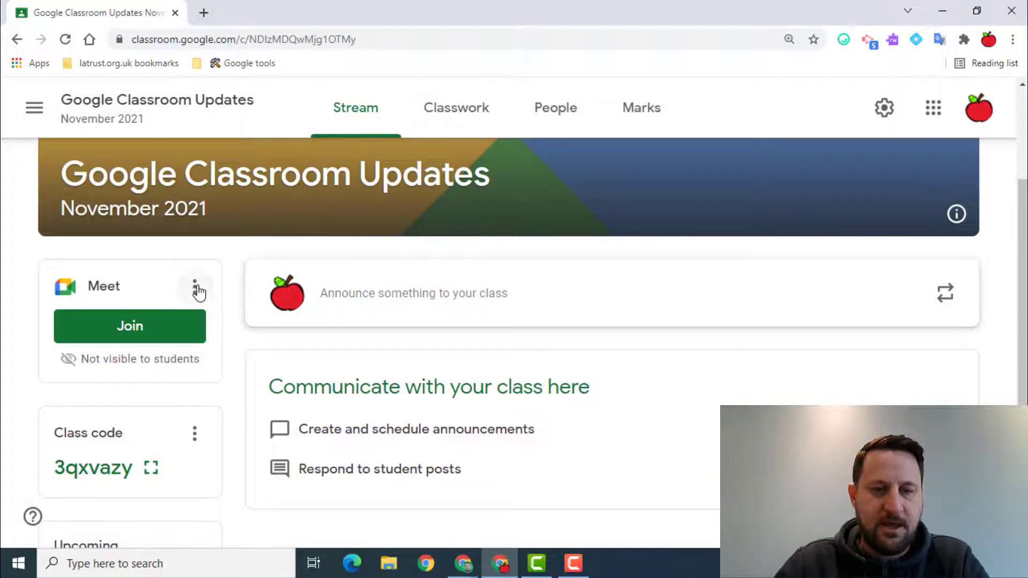
# - Review the Meet link's copy, reset and remove options without changing anything
pyautogui.click(195, 287)
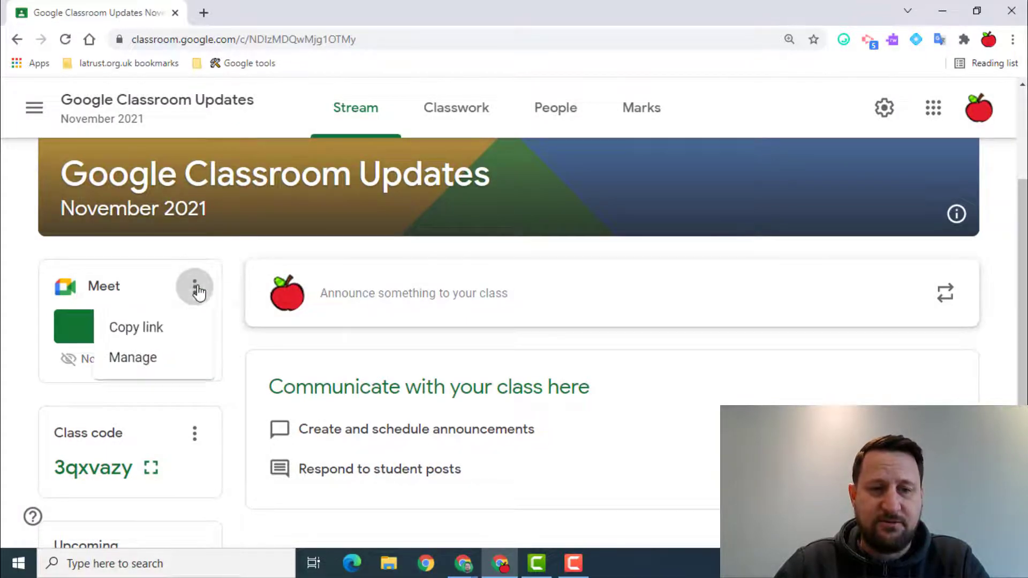
pyautogui.click(161, 363)
pyautogui.click(674, 317)
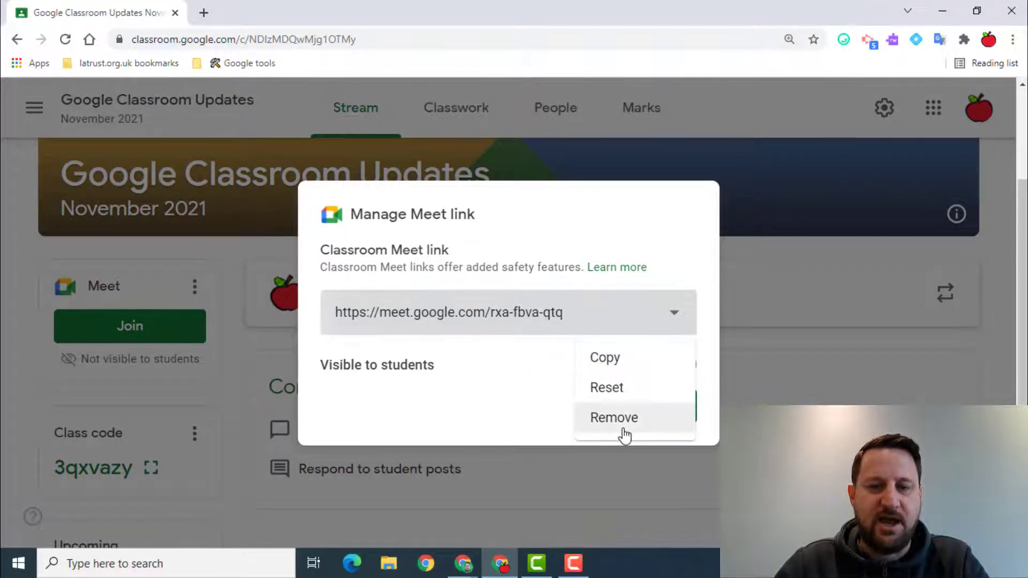
pyautogui.click(506, 410)
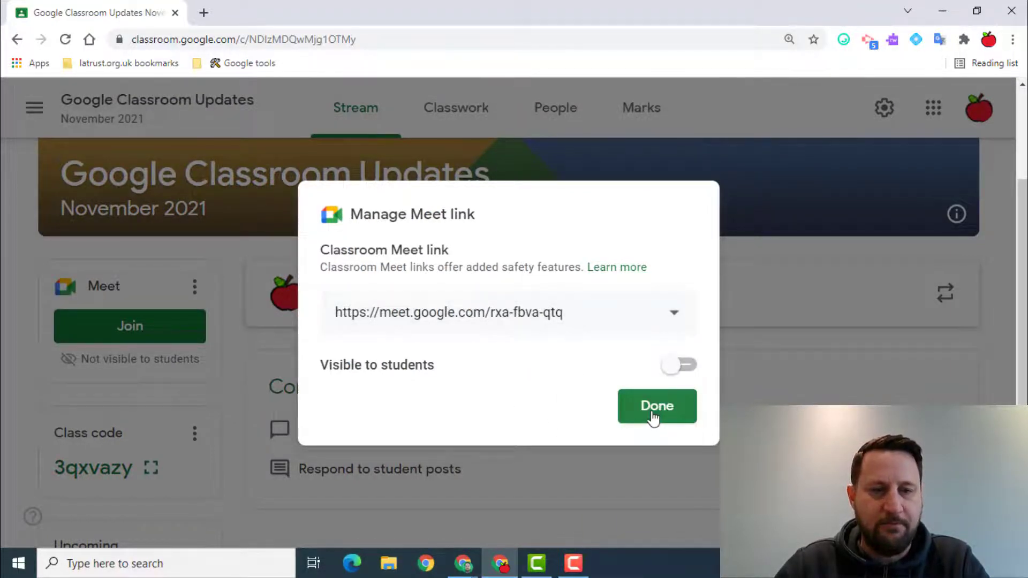
pyautogui.click(655, 407)
pyautogui.scroll(-1, 301, 361)
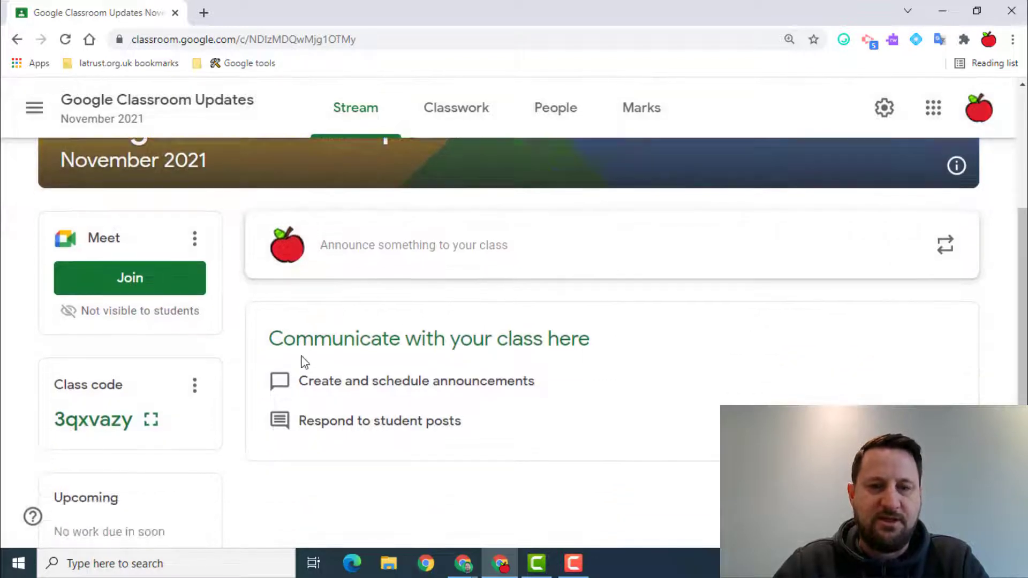
pyautogui.scroll(-1, 300, 357)
pyautogui.scroll(-1, 241, 341)
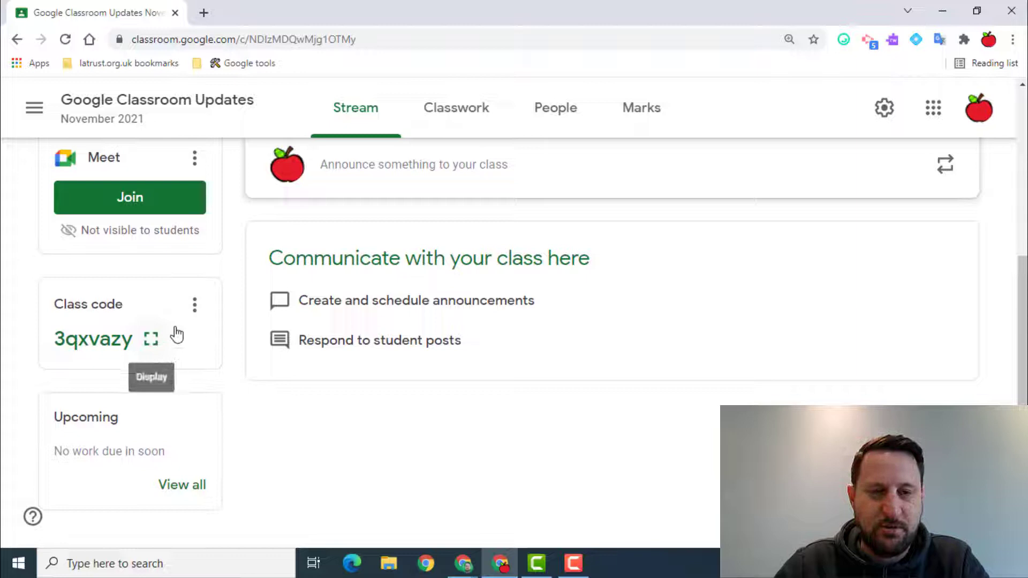
# - Display the class code enlarged, copy the invitation link and close the display
pyautogui.click(196, 306)
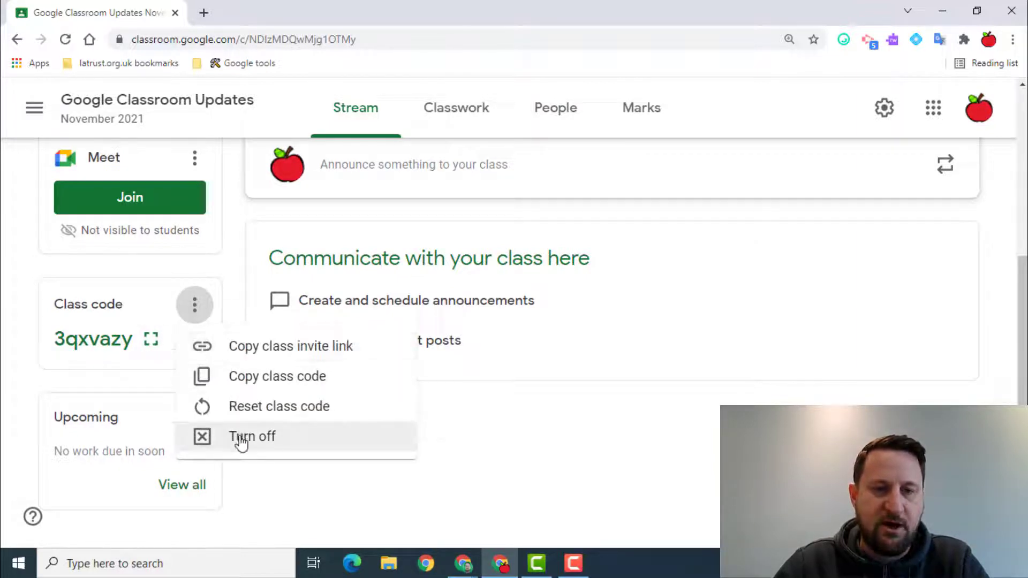
pyautogui.click(149, 345)
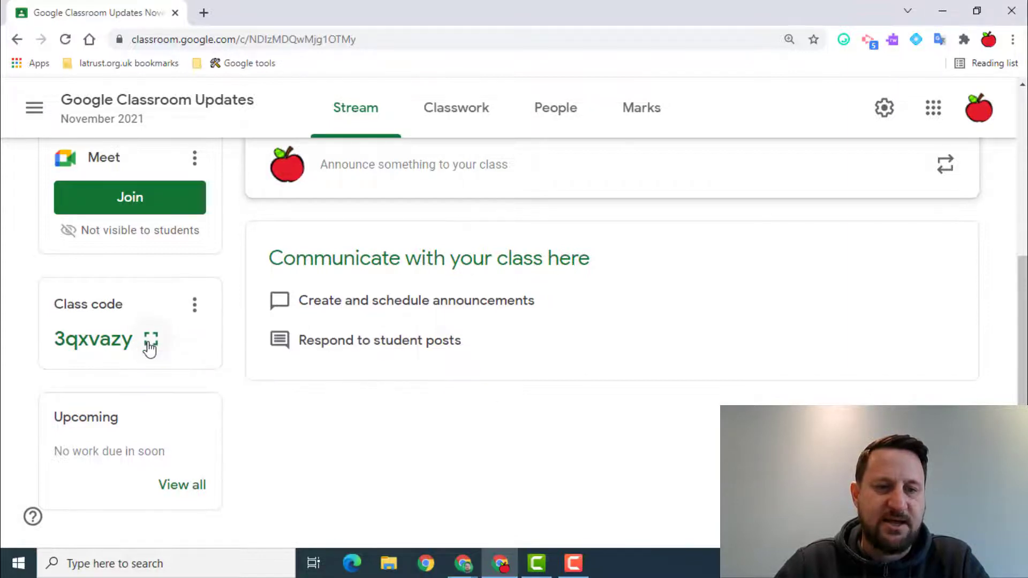
pyautogui.click(150, 343)
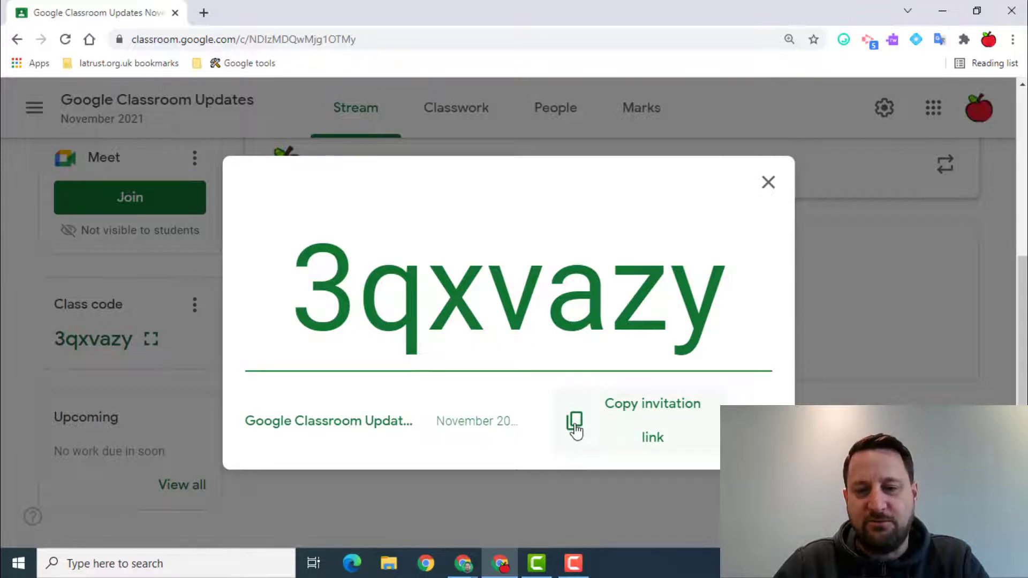
pyautogui.click(575, 425)
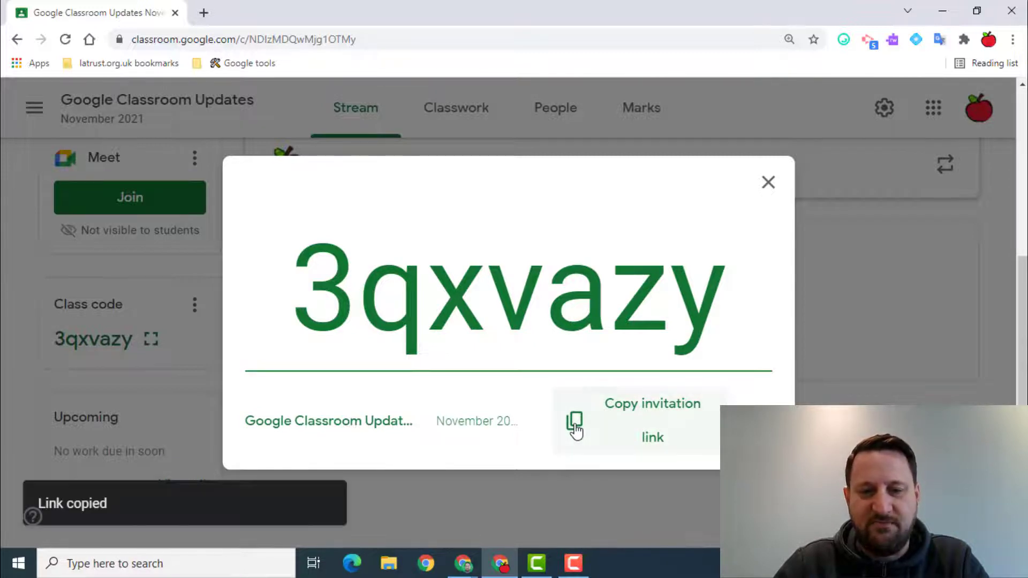
pyautogui.click(768, 185)
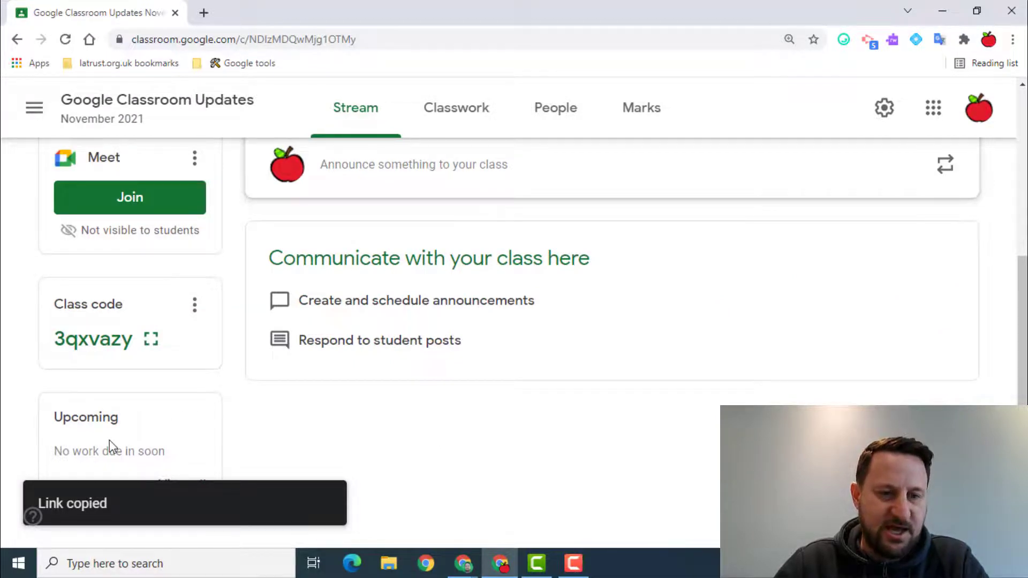
pyautogui.scroll(4, 311, 389)
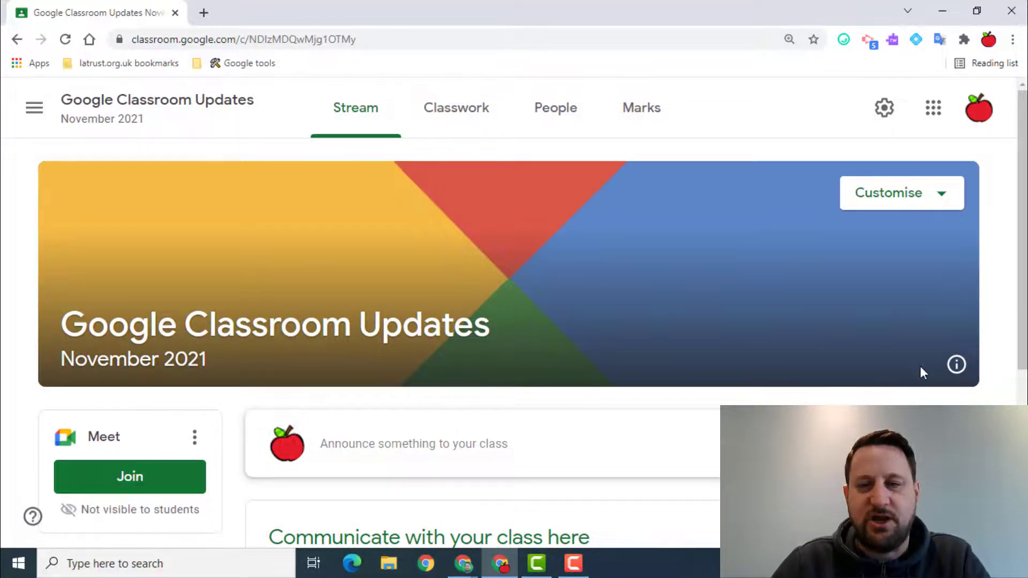
# - Show the class information panel beneath the banner
pyautogui.click(957, 365)
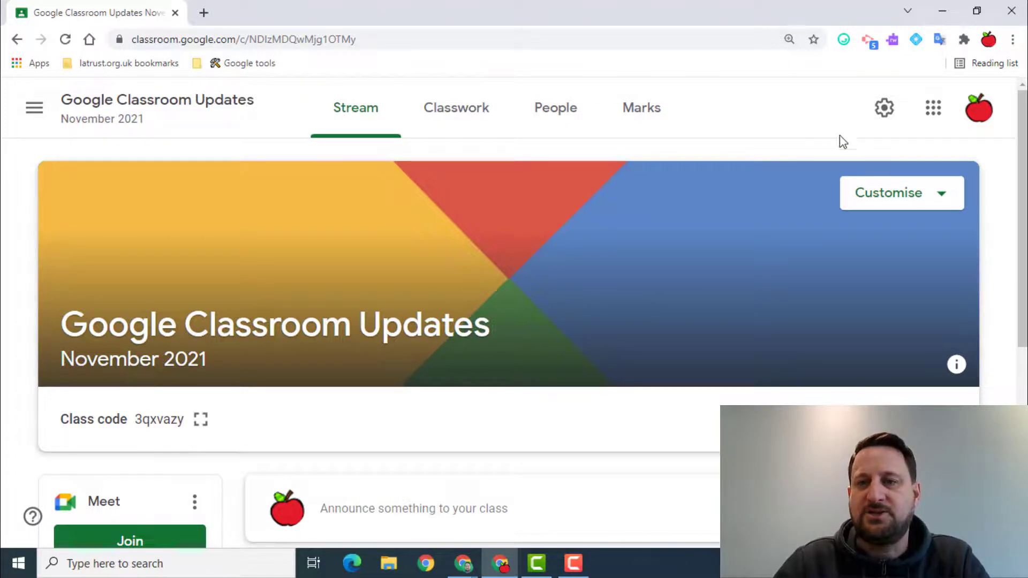
# - In class settings, enter the description 'I can add info here' and save it
pyautogui.click(884, 109)
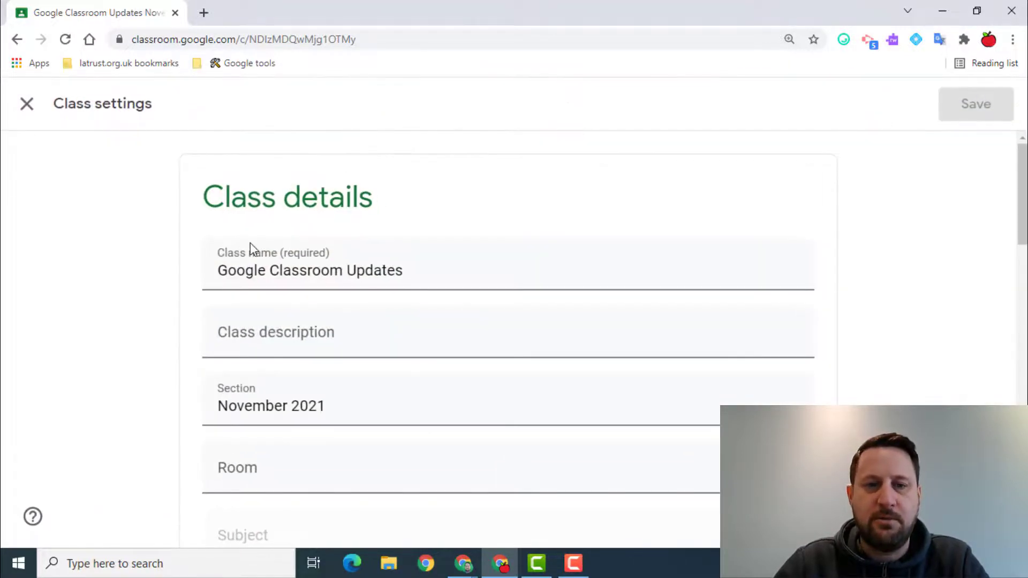
pyautogui.click(251, 336)
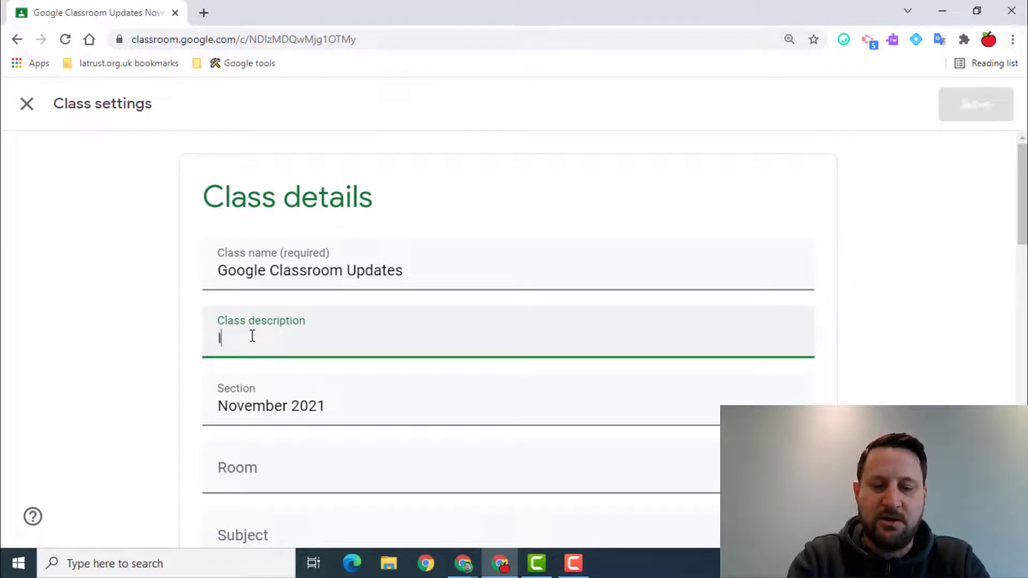
pyautogui.write('I can add info here')
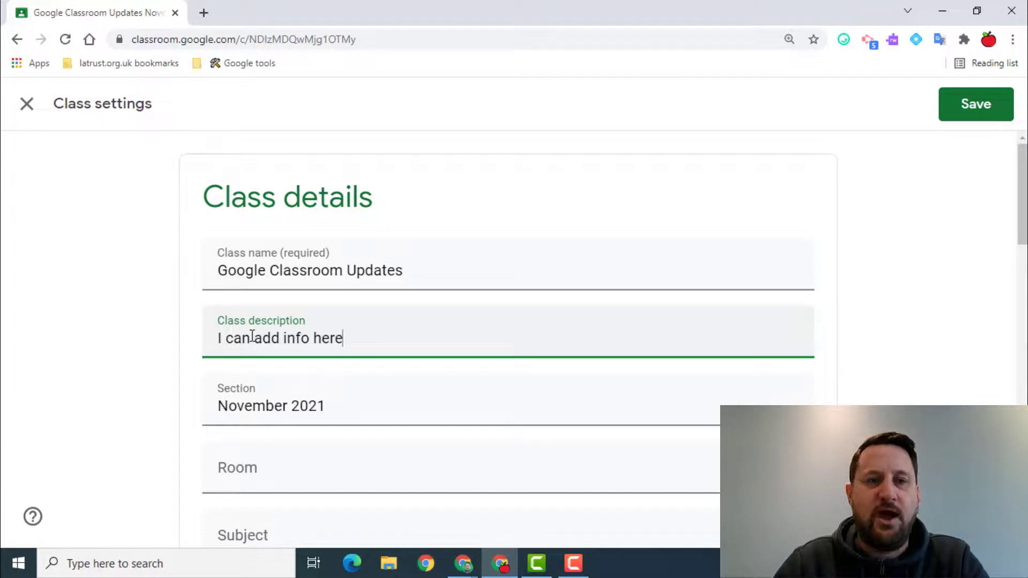
pyautogui.click(980, 112)
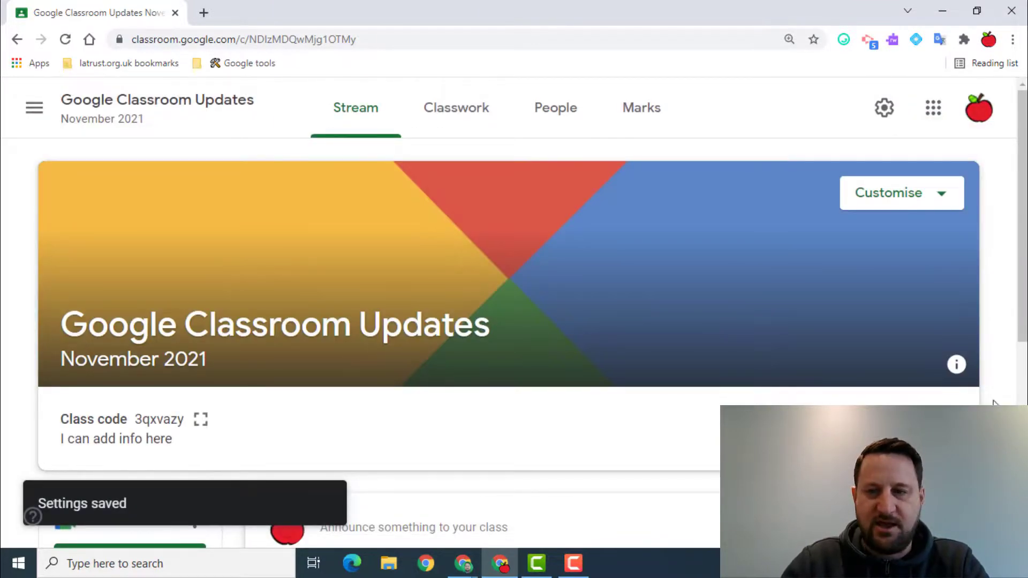
# - Check the saved description 'I can add info here' in the info panel, then collapse the panel
pyautogui.click(956, 363)
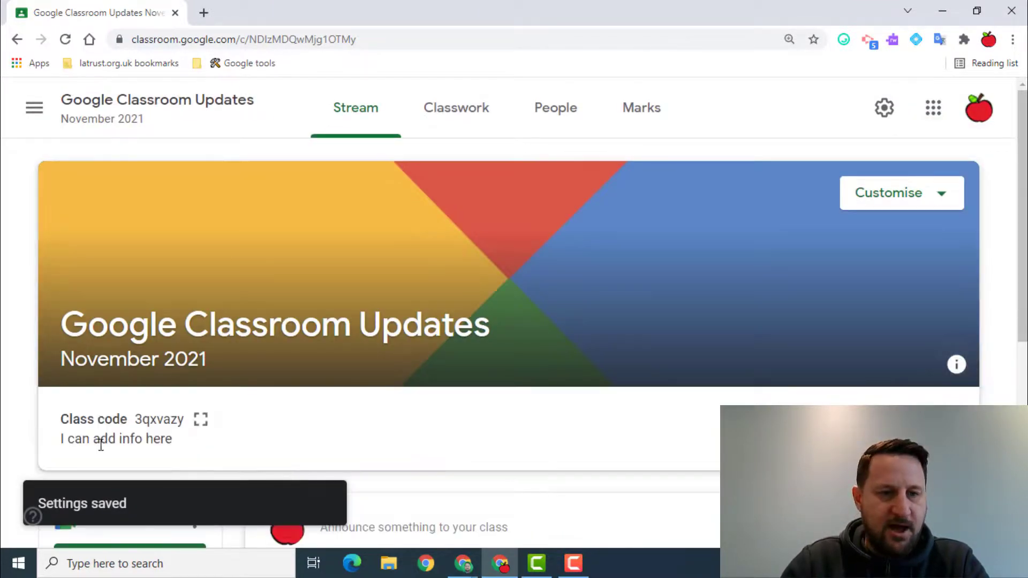
pyautogui.moveTo(62, 440); pyautogui.dragTo(173, 441)
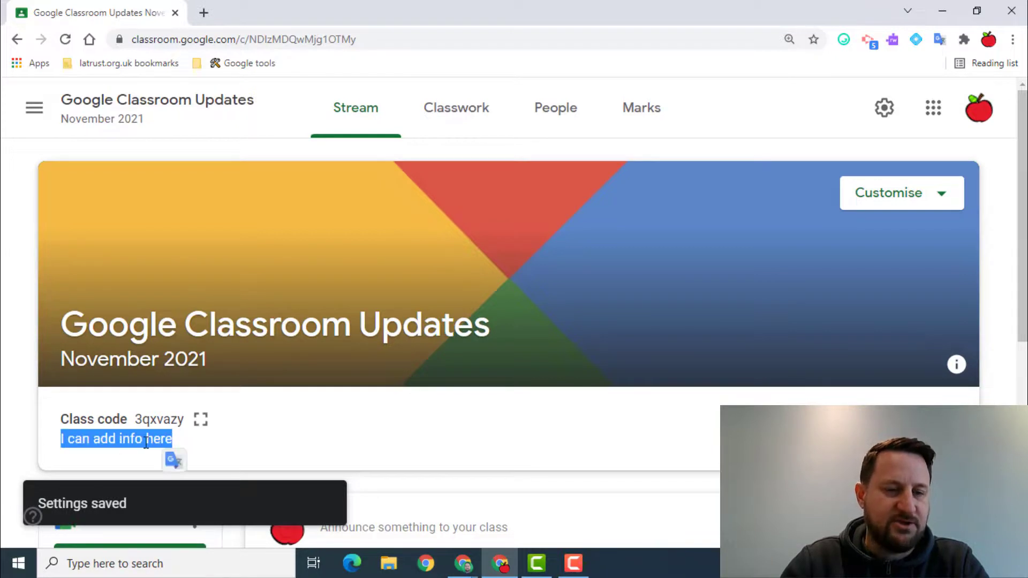
pyautogui.click(292, 451)
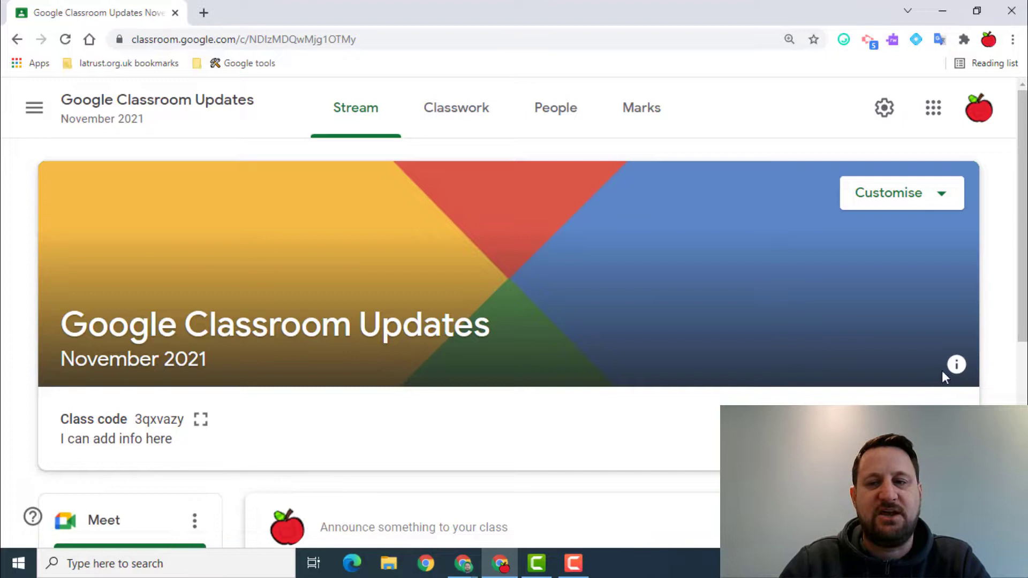
pyautogui.click(956, 366)
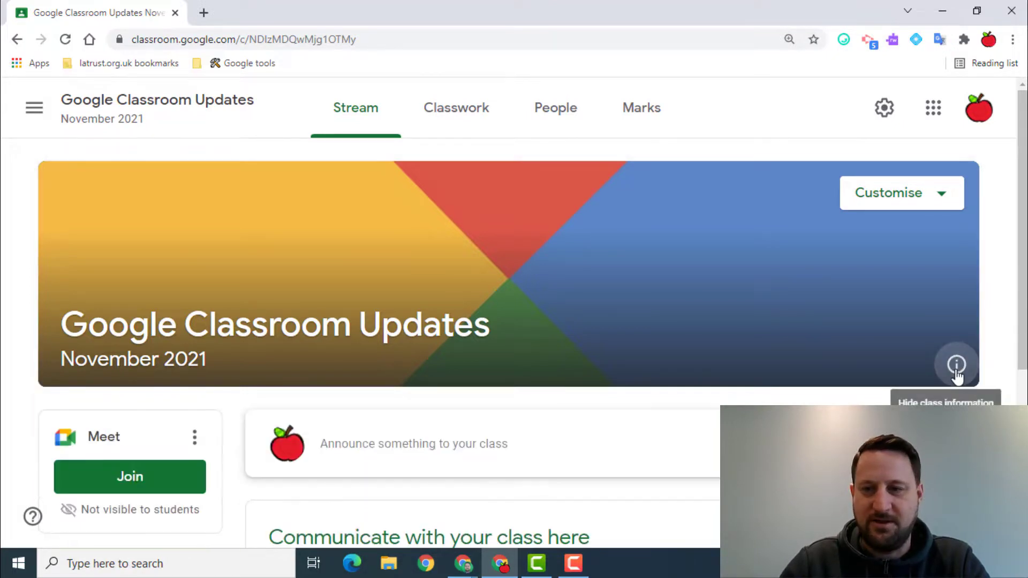